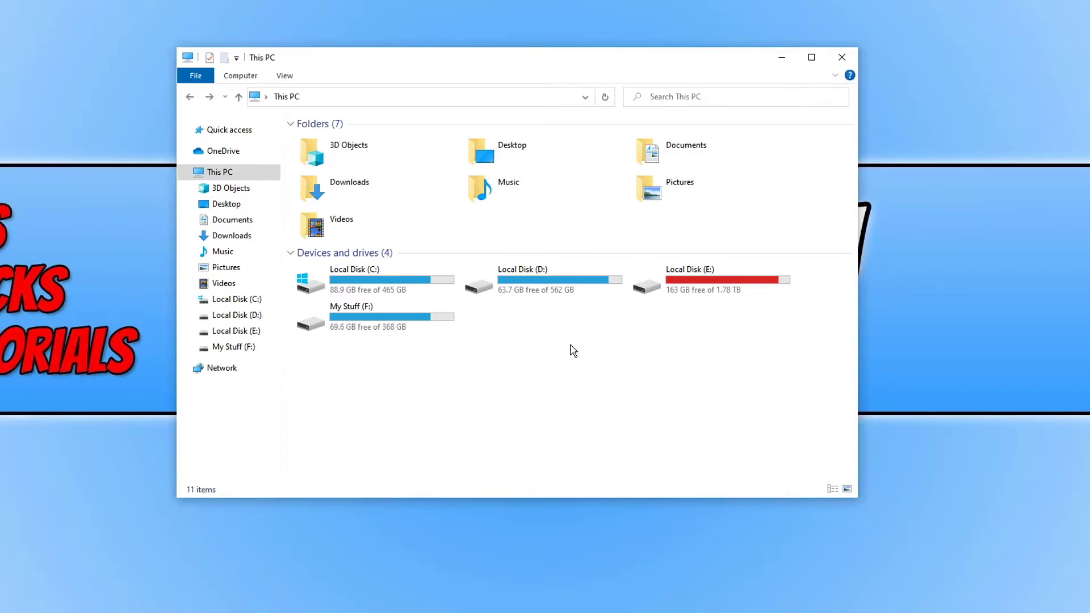
pyautogui.doubleClick(421, 292)
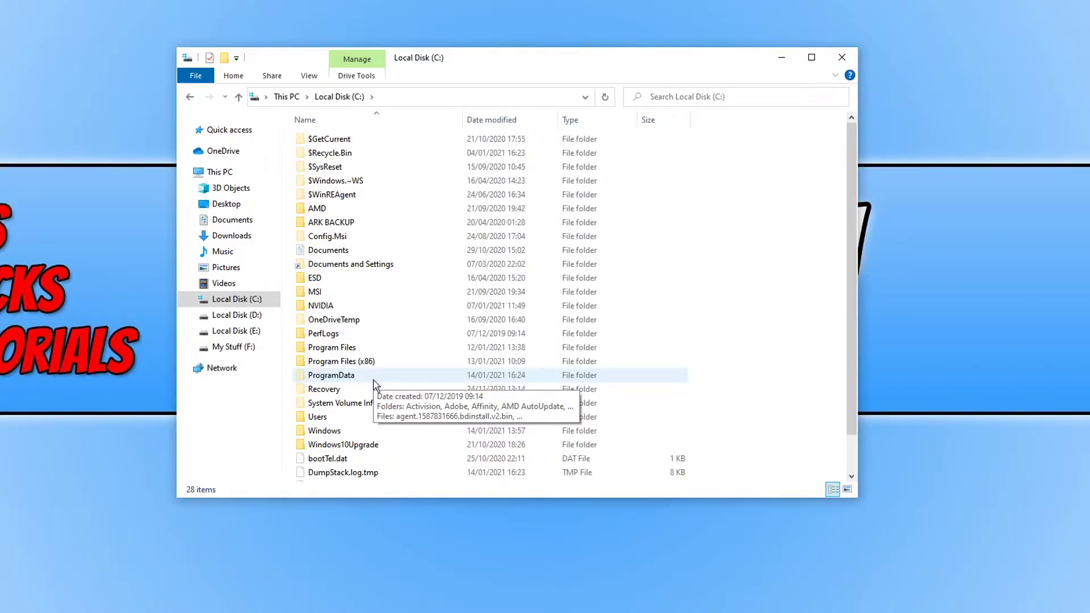
pyautogui.click(308, 75)
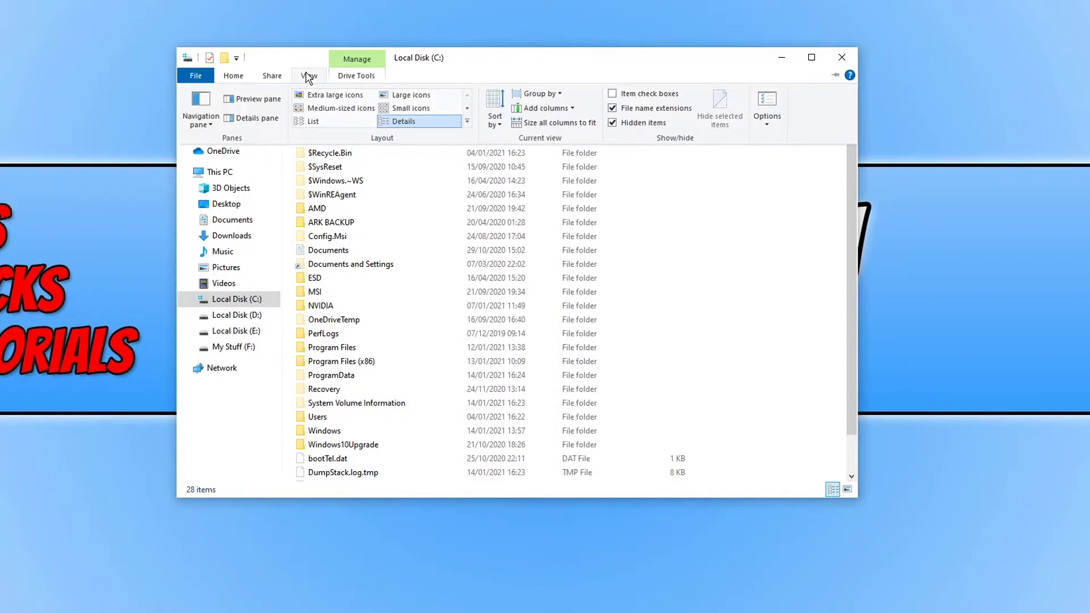
pyautogui.click(620, 129)
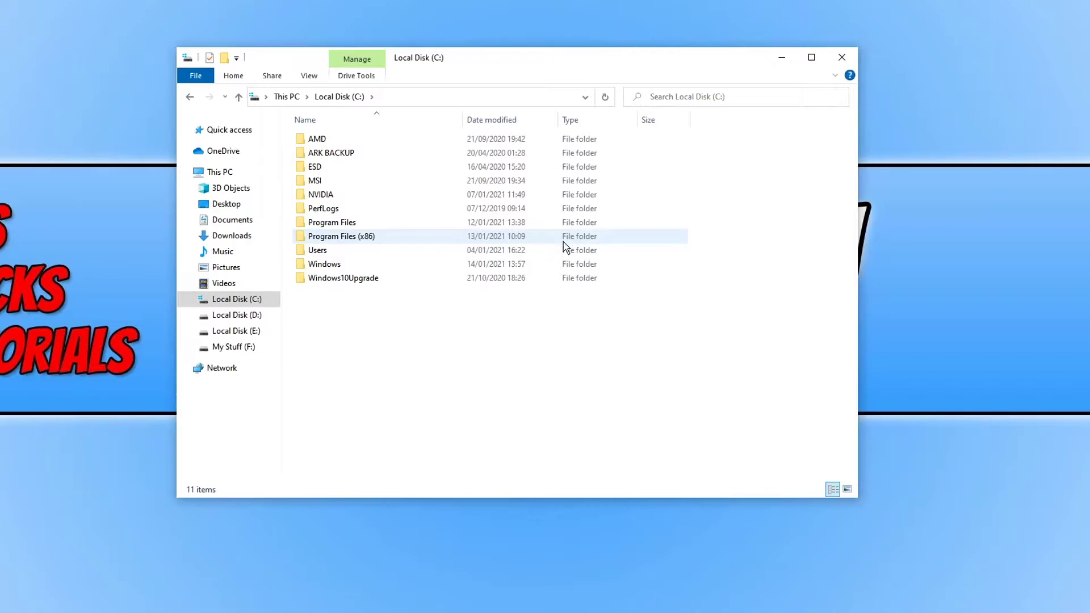
pyautogui.click(308, 79)
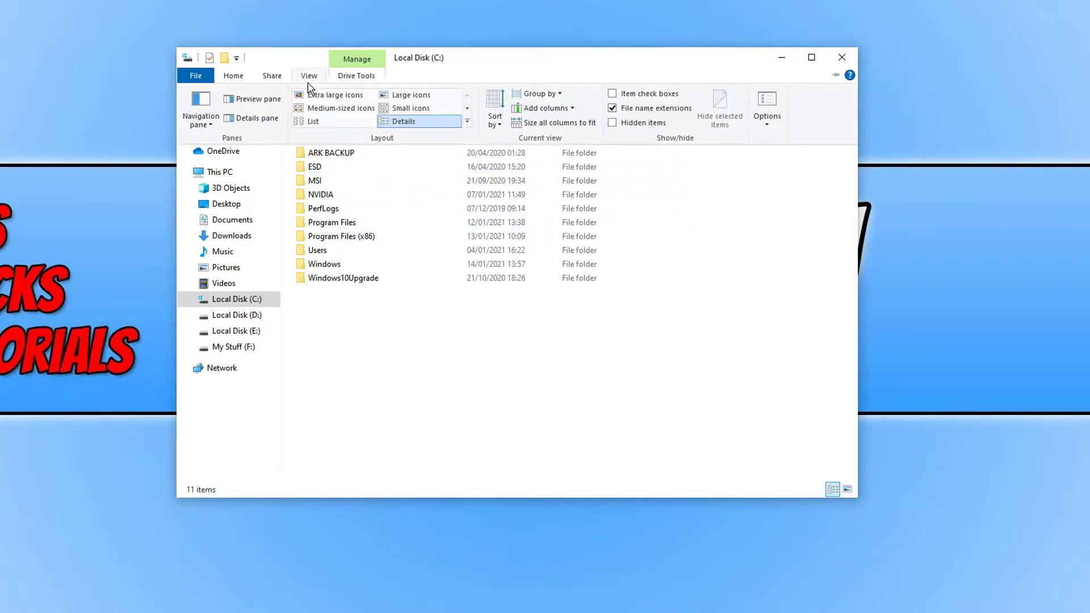
pyautogui.click(639, 129)
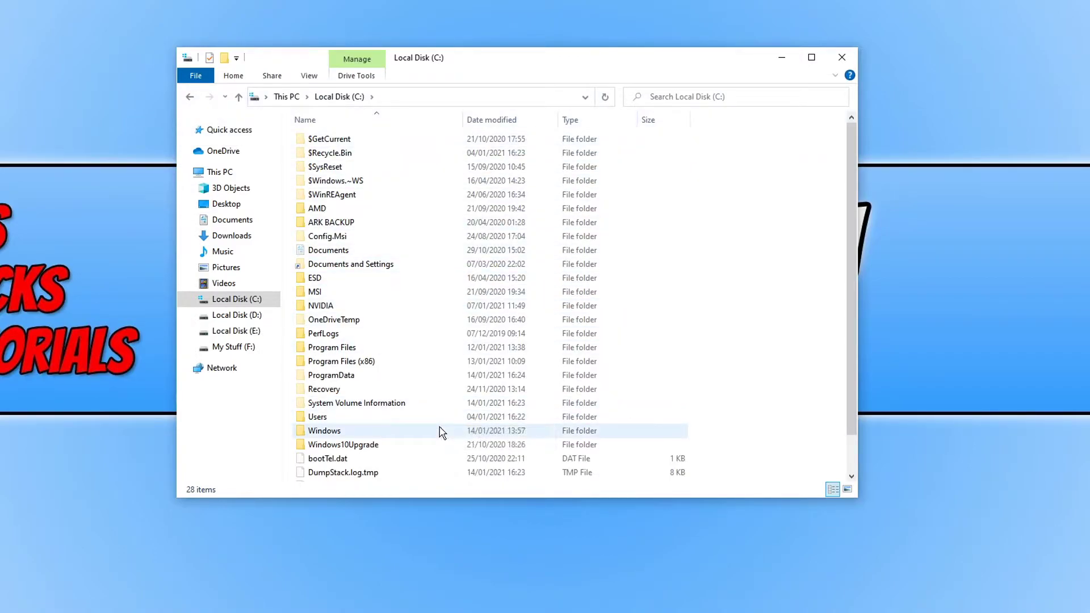
pyautogui.doubleClick(389, 377)
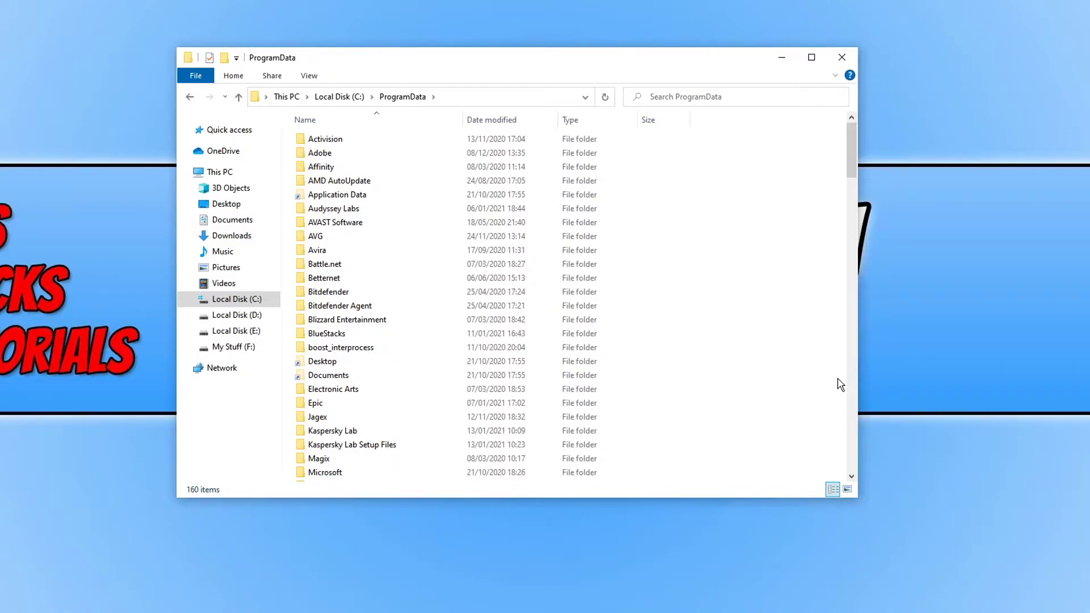
# - Drill through Microsoft, Windows and Start Menu into C:\ProgramData's Programs folder, listing 53 items
pyautogui.doubleClick(362, 471)
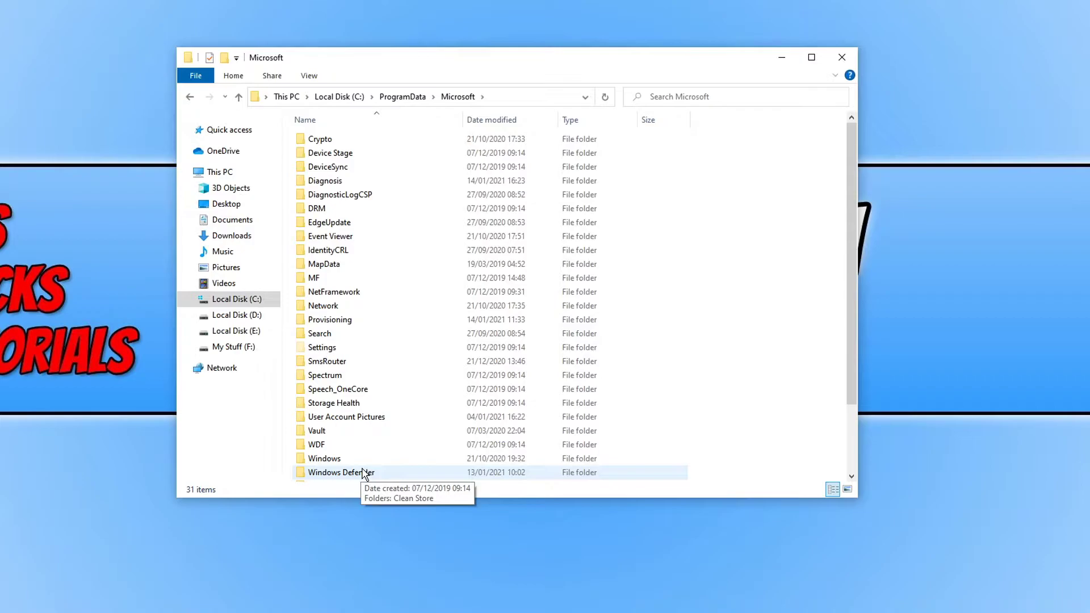
pyautogui.doubleClick(365, 460)
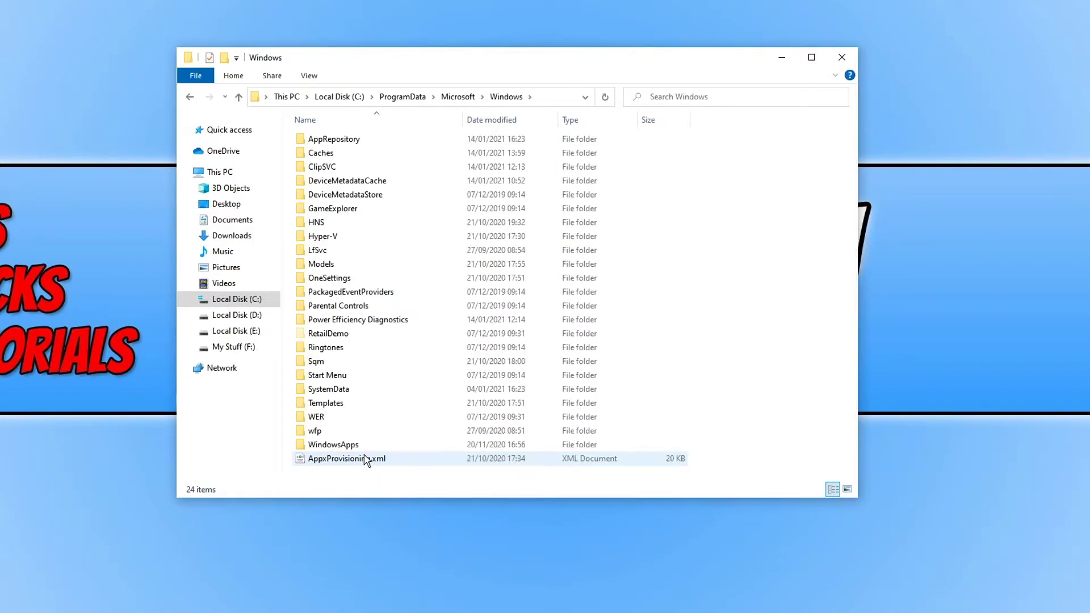
pyautogui.doubleClick(364, 378)
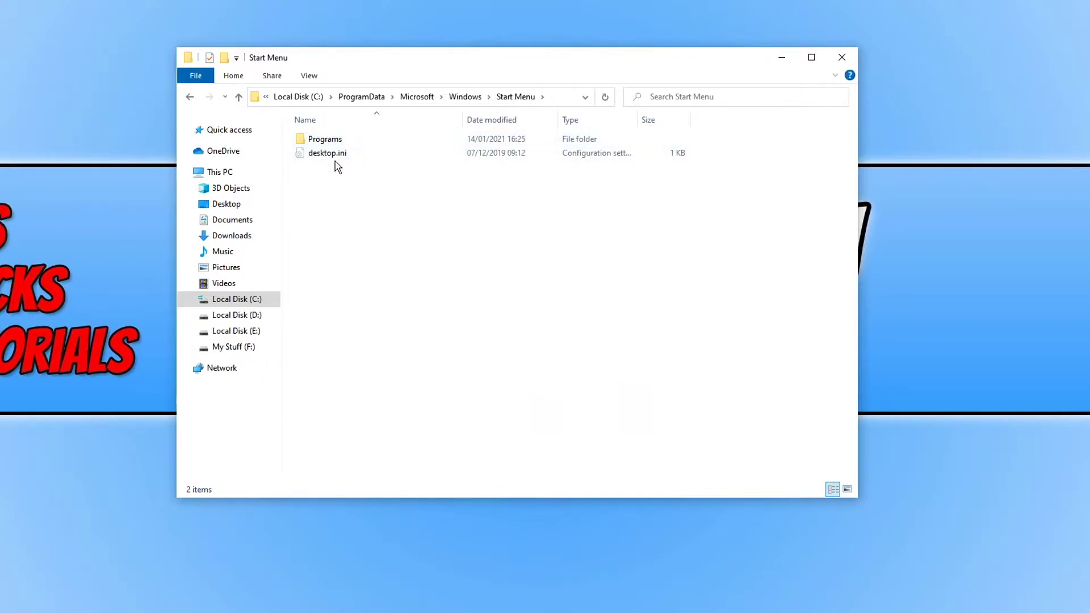
pyautogui.click(340, 142)
pyautogui.doubleClick(339, 141)
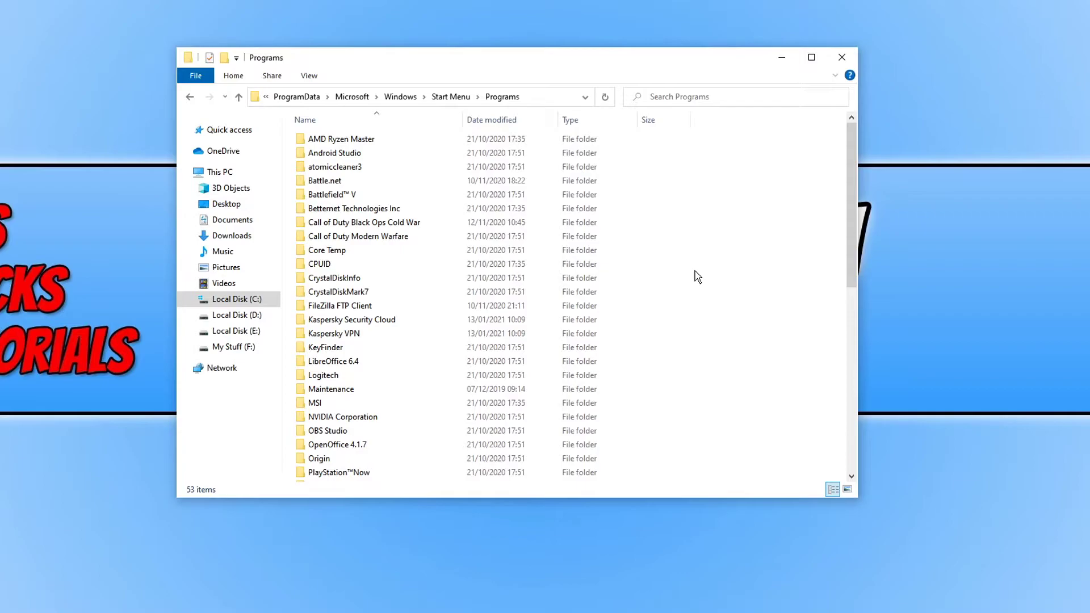
pyautogui.scroll(-1, 701, 307)
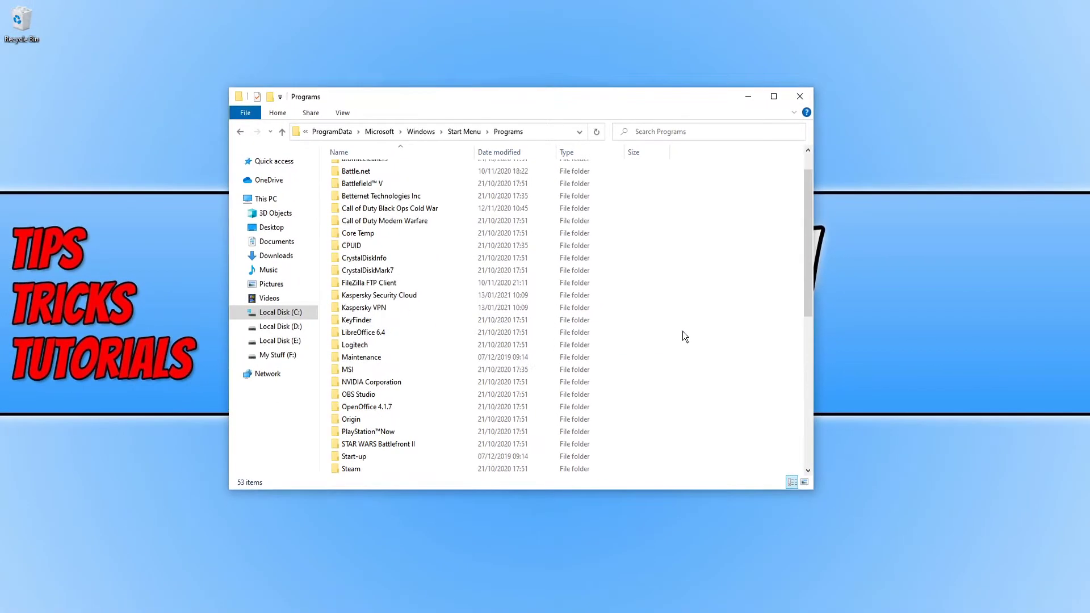
# - Check the Start menu, then delete the Acrobat Reader DC shortcut from the all-users Programs folder
pyautogui.scroll(-8, 685, 336)
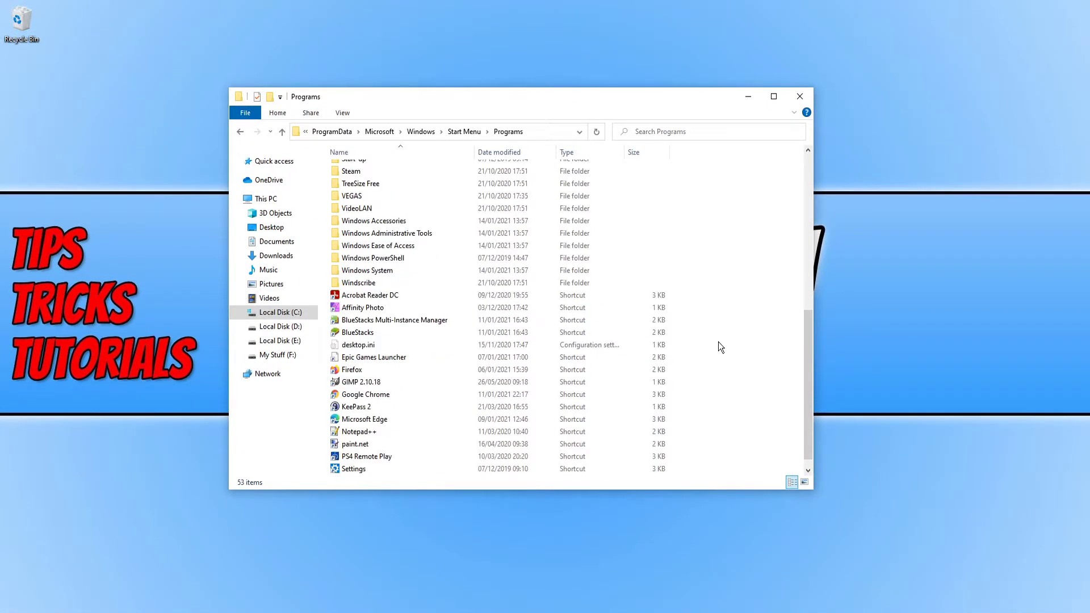
pyautogui.click(659, 295)
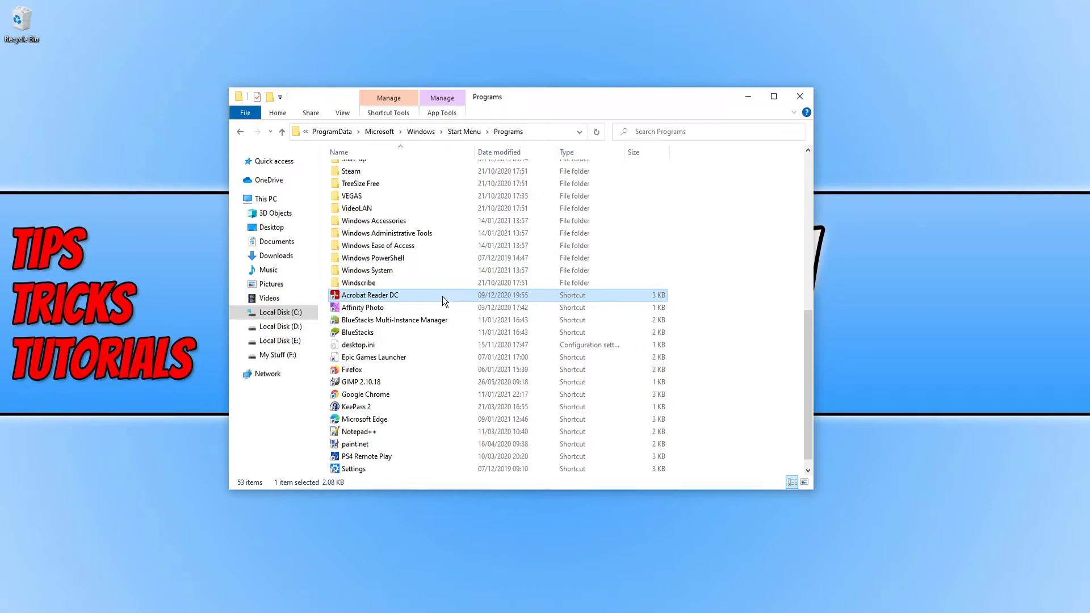
pyautogui.moveTo(438, 295)
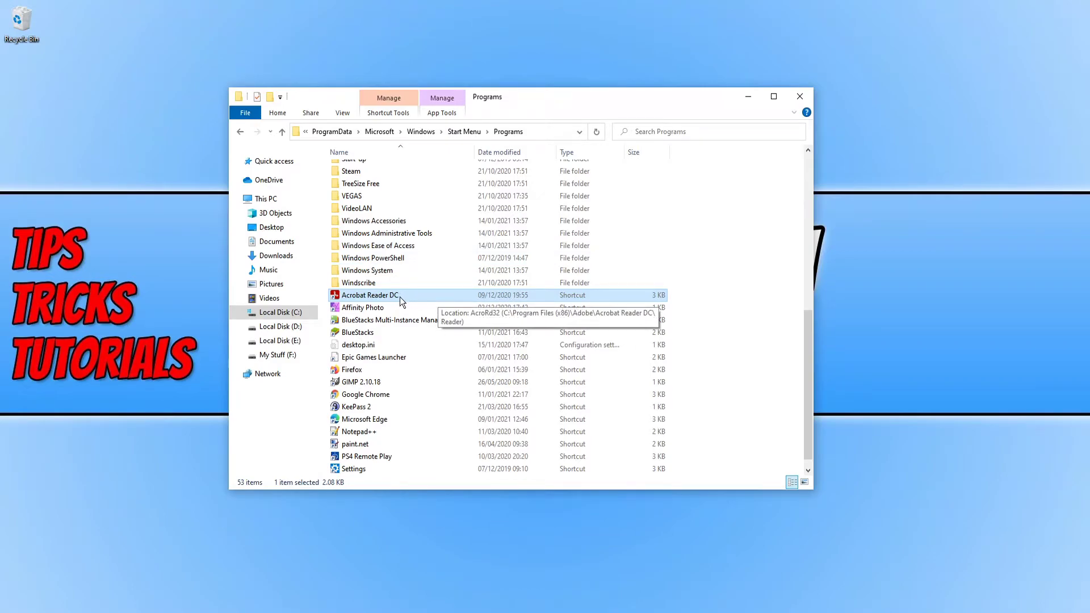
pyautogui.click(2, 611)
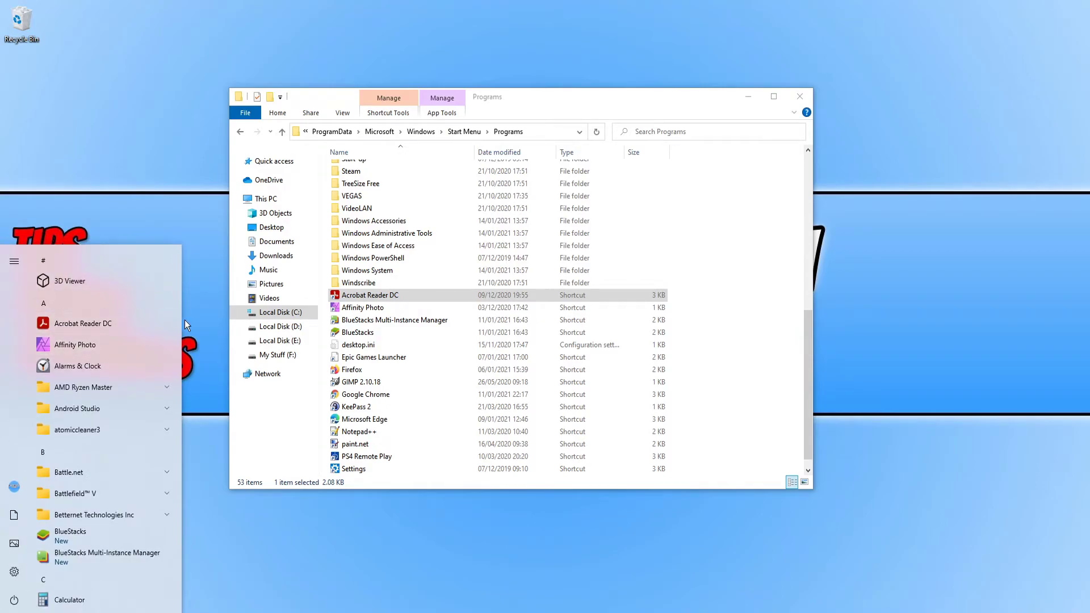
pyautogui.click(404, 296)
pyautogui.rightClick(405, 296)
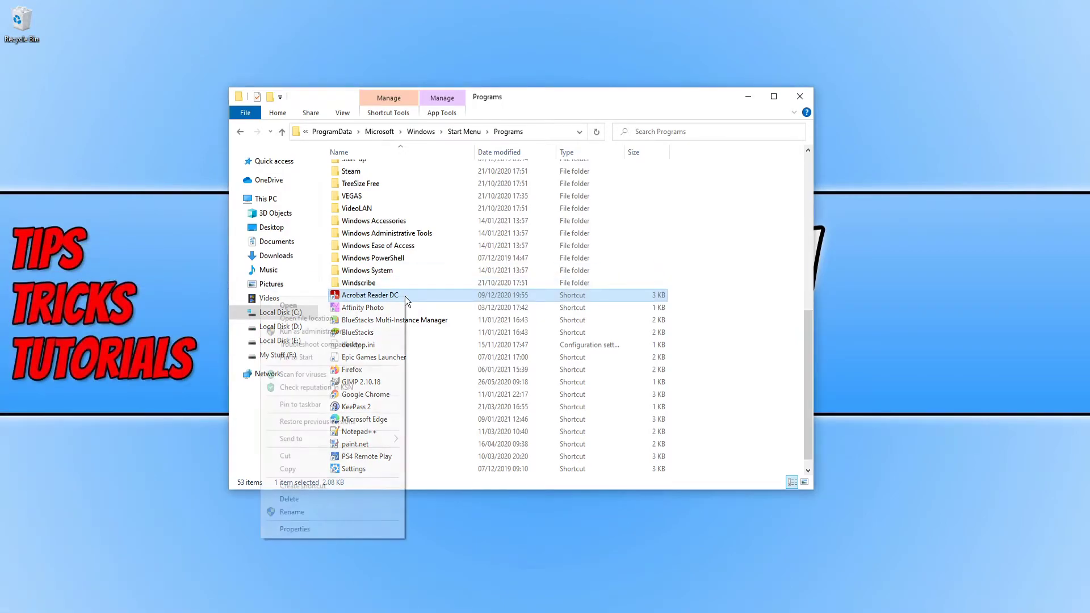
pyautogui.click(343, 499)
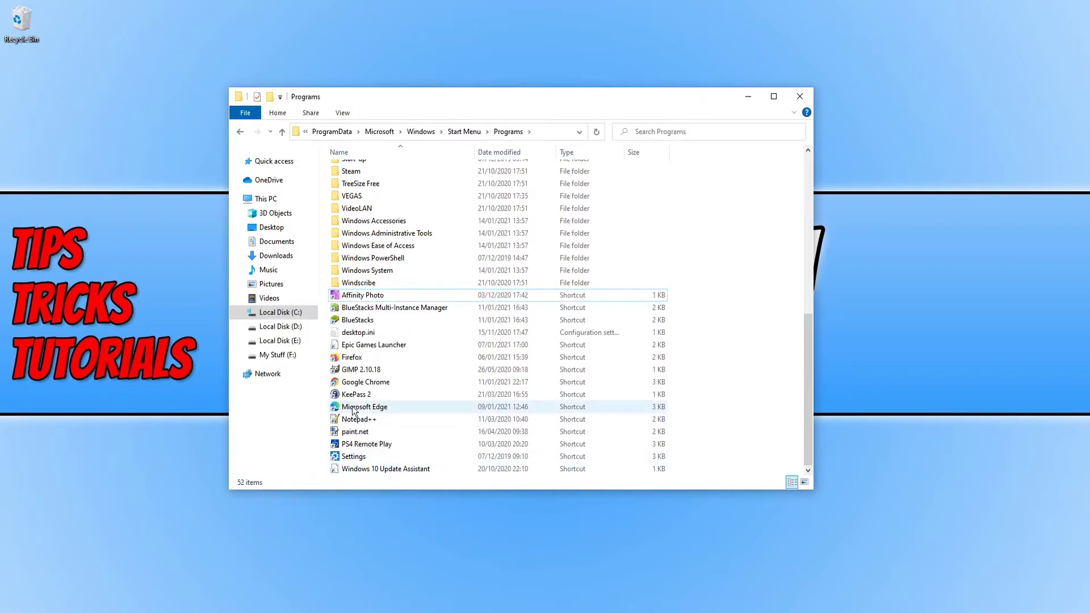
# - Confirm Acrobat Reader DC left the app list, then paste it back with administrator permission
pyautogui.click(5, 610)
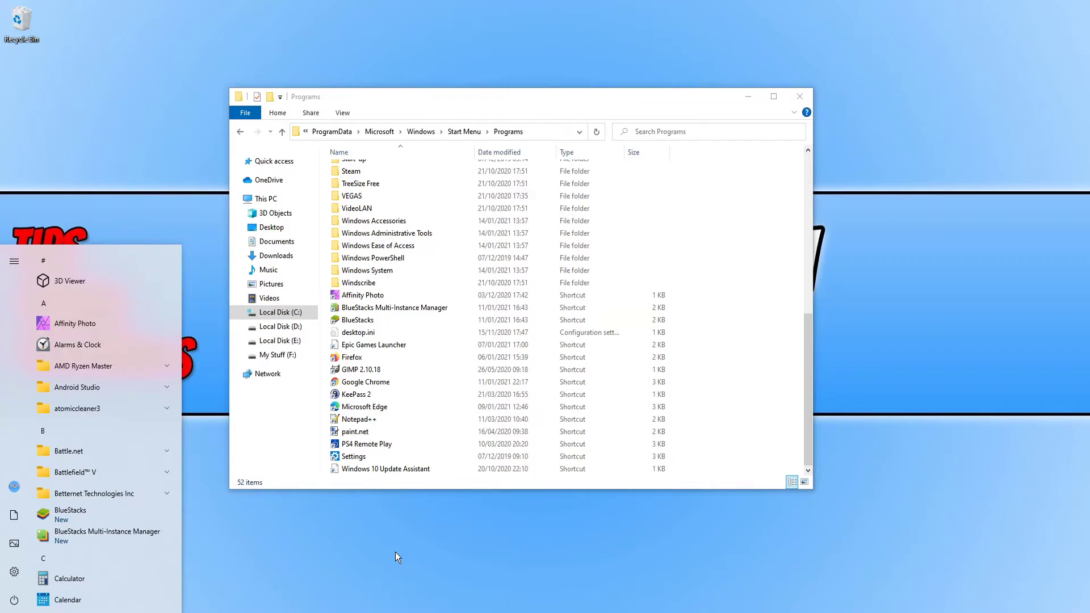
pyautogui.click(395, 552)
pyautogui.hotkey('ctrl', 'v')
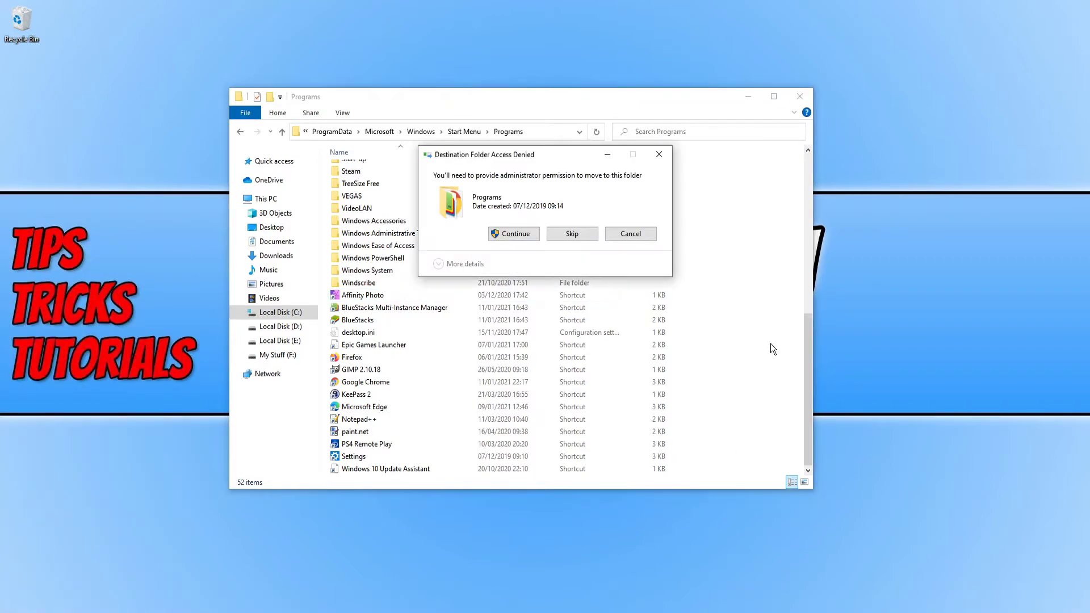
pyautogui.click(527, 233)
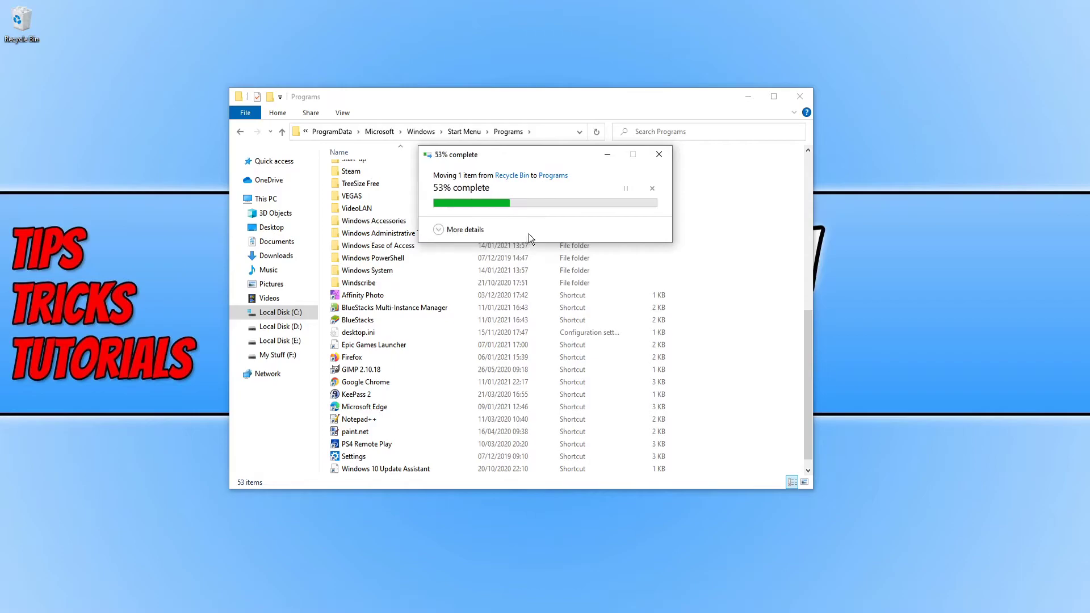
# - Refresh the Programs folder to show Acrobat Reader DC, check the Start menu, and minimise the window
pyautogui.rightClick(781, 325)
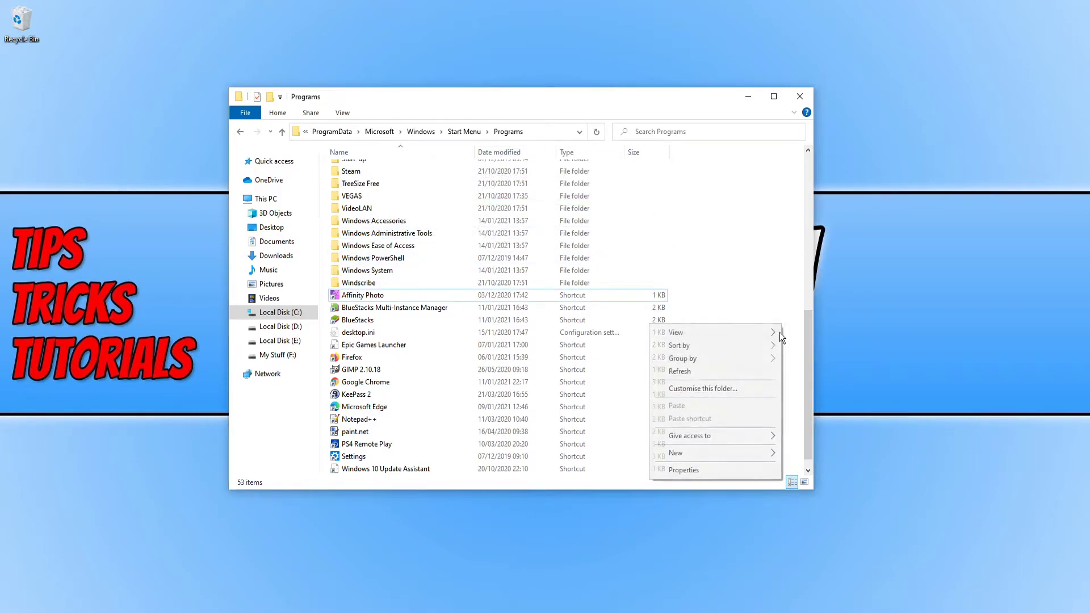
pyautogui.click(758, 373)
pyautogui.scroll(-10, 698, 364)
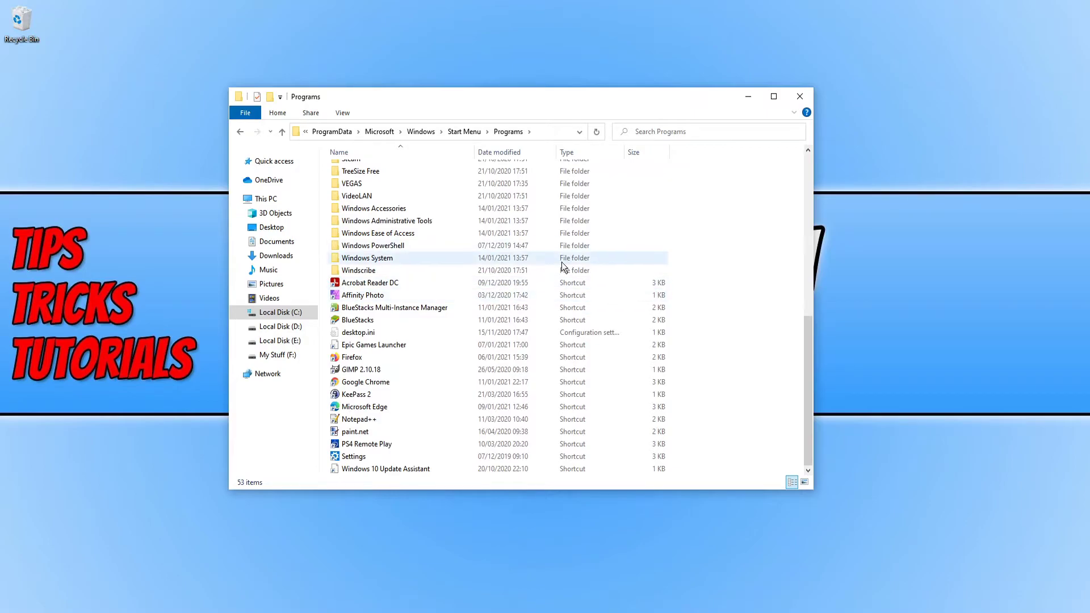
pyautogui.press('super')
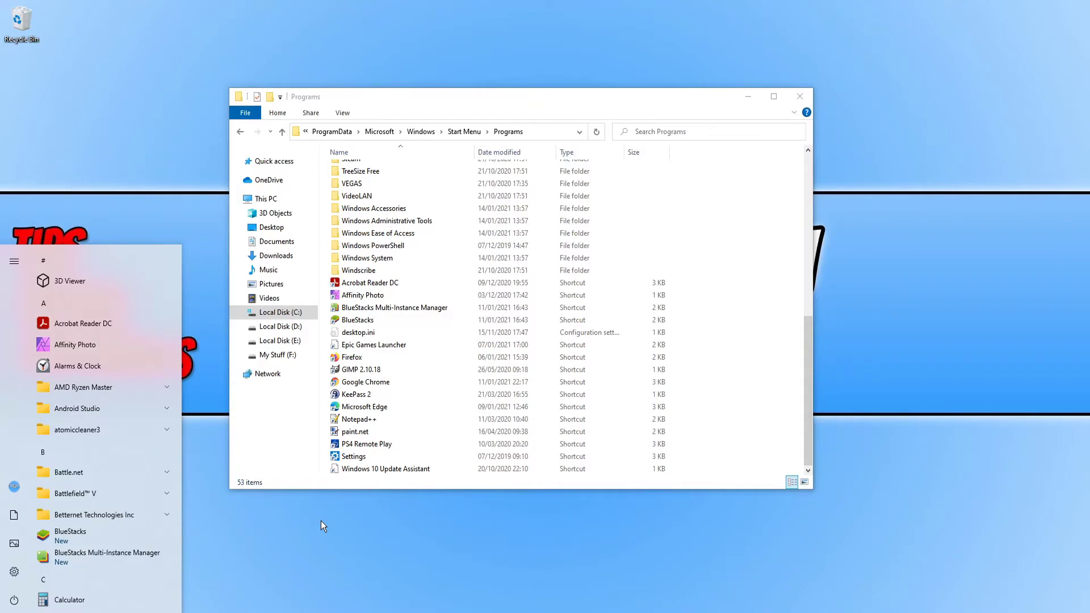
pyautogui.click(322, 520)
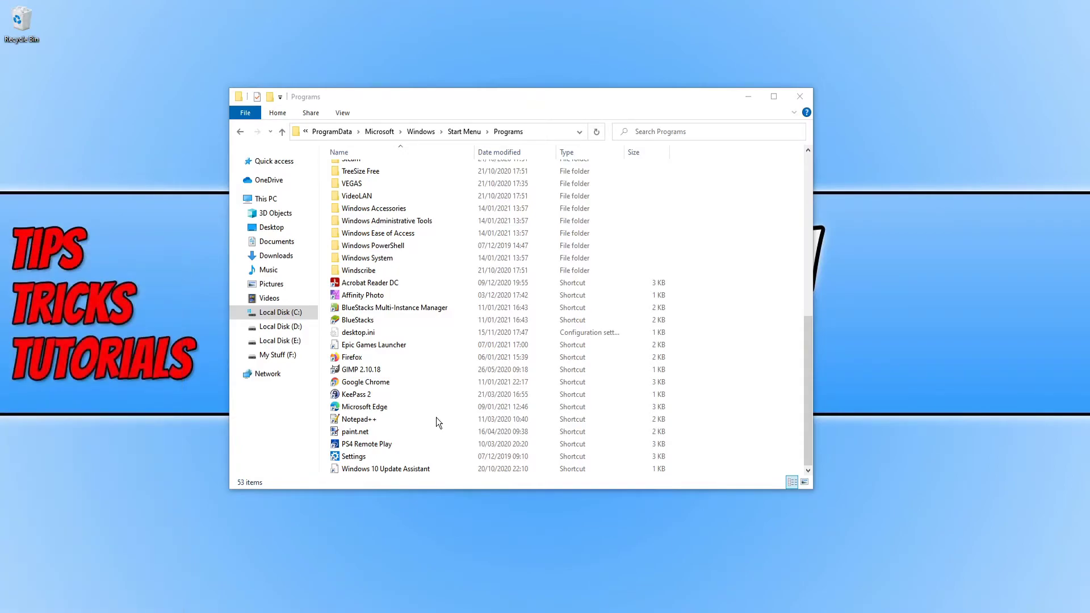
pyautogui.click(744, 95)
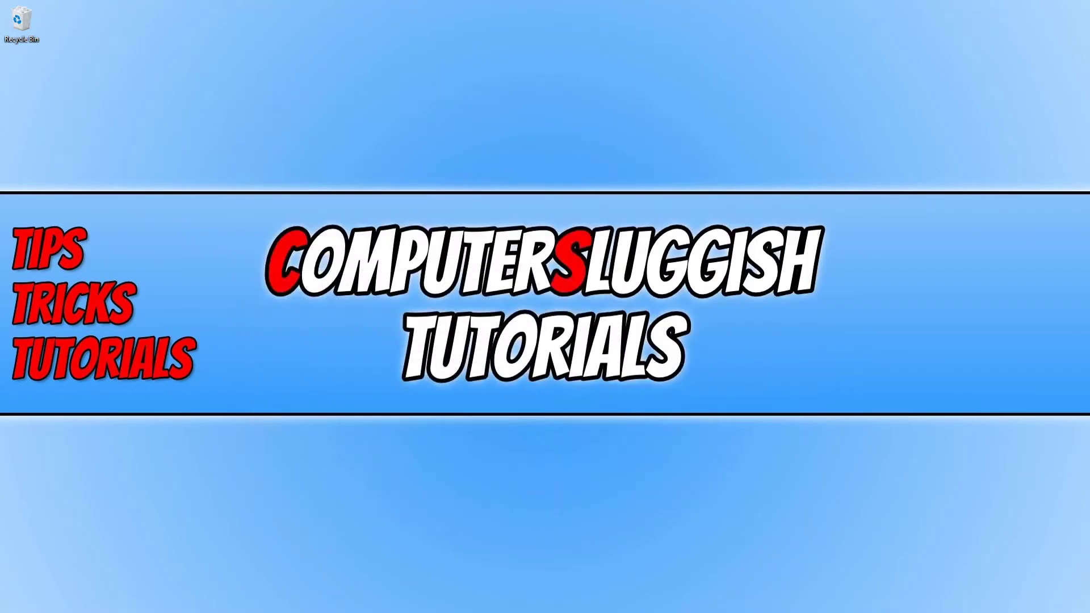
# - Launch Run from the Start search and open %appdata%, showing the Roaming folder
pyautogui.press('super')
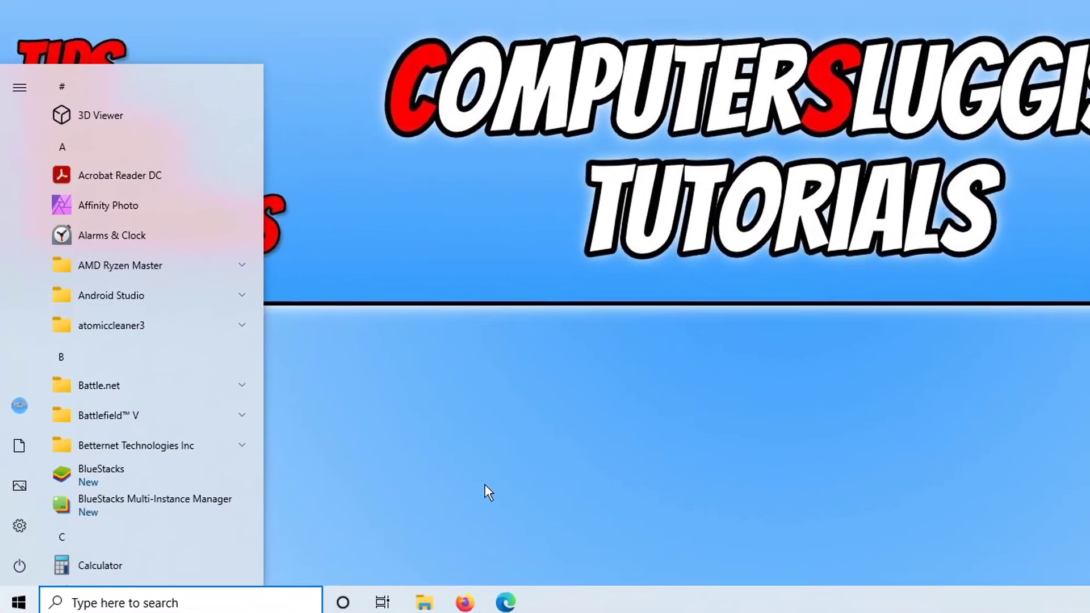
pyautogui.write('run')
pyautogui.press('Return')
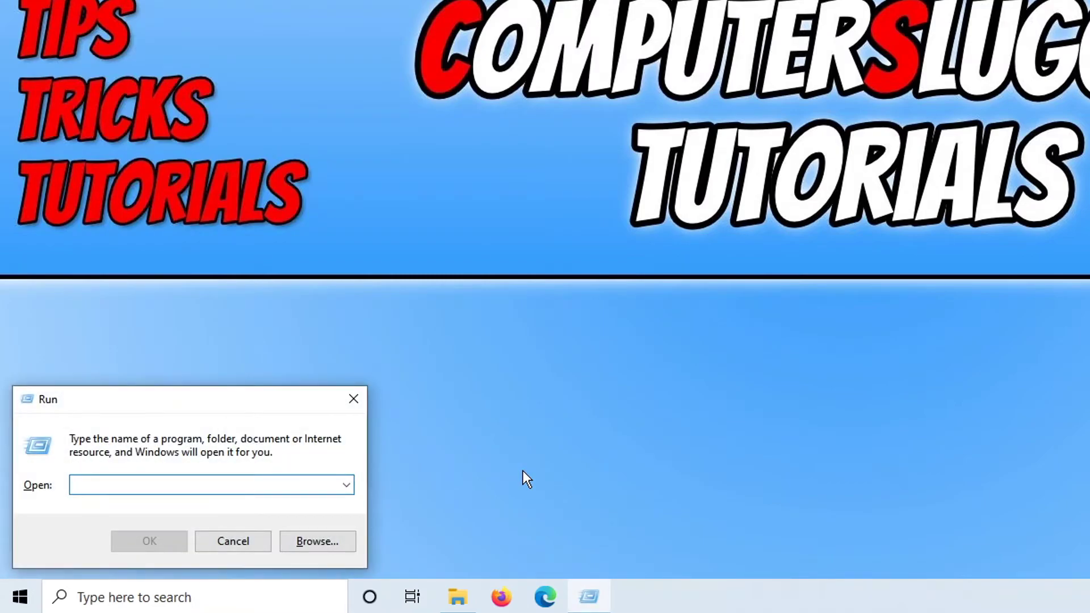
pyautogui.write('%app')
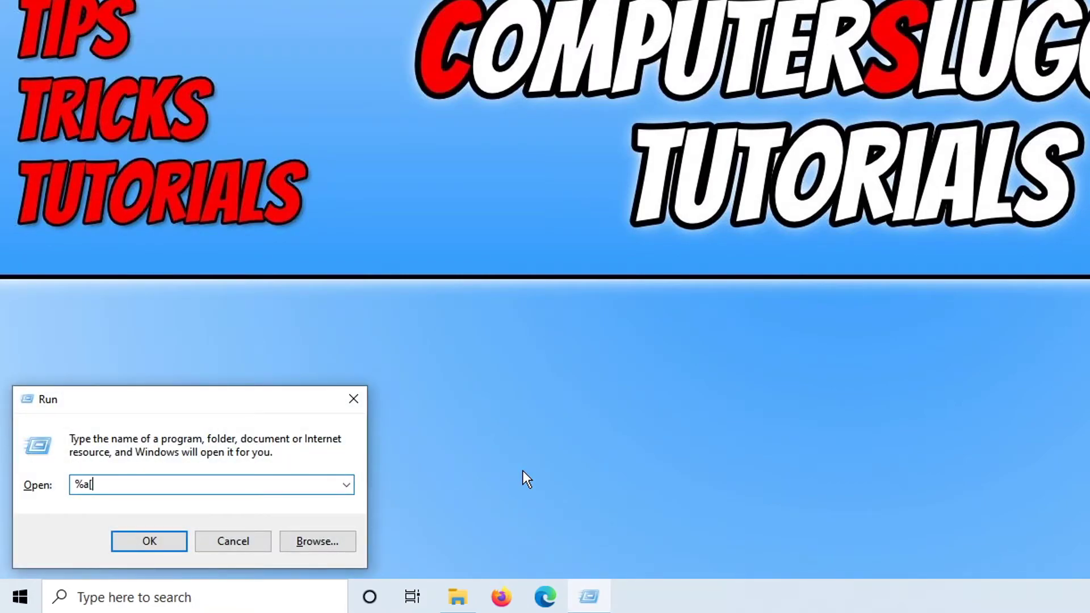
pyautogui.write('data%')
pyautogui.press('Return')
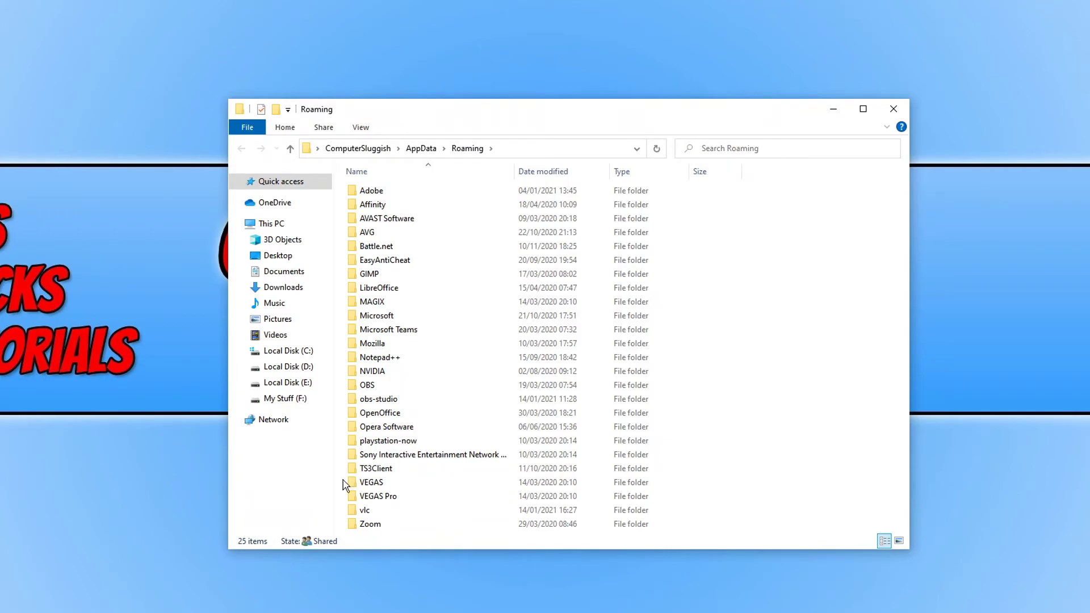
# - Open Roaming\Microsoft\Windows\Start Menu\Programs and select the TeamSpeak 3 Client shortcut
pyautogui.doubleClick(390, 315)
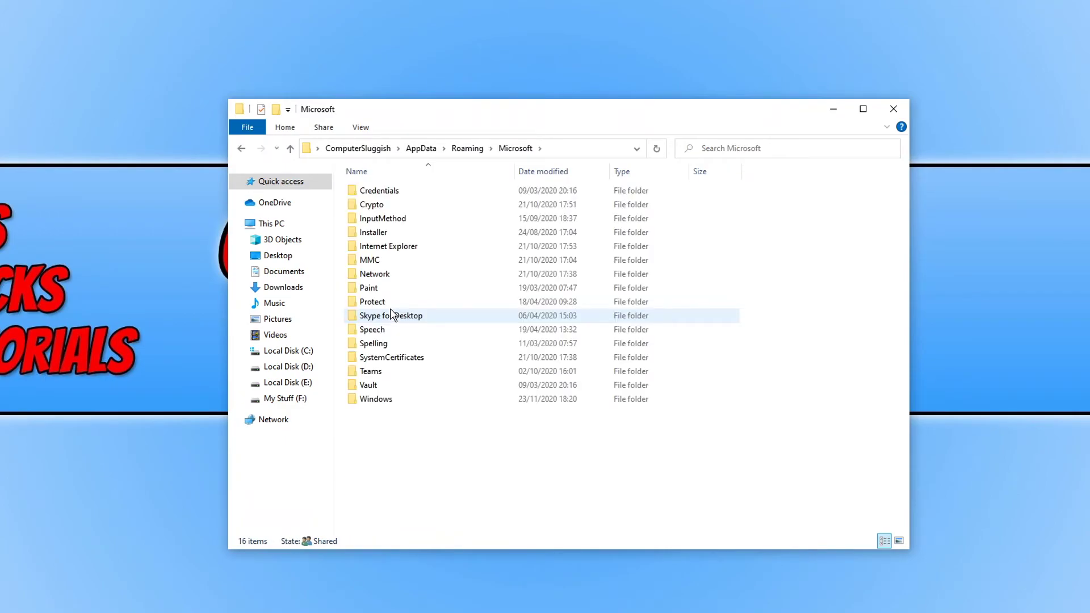
pyautogui.doubleClick(408, 401)
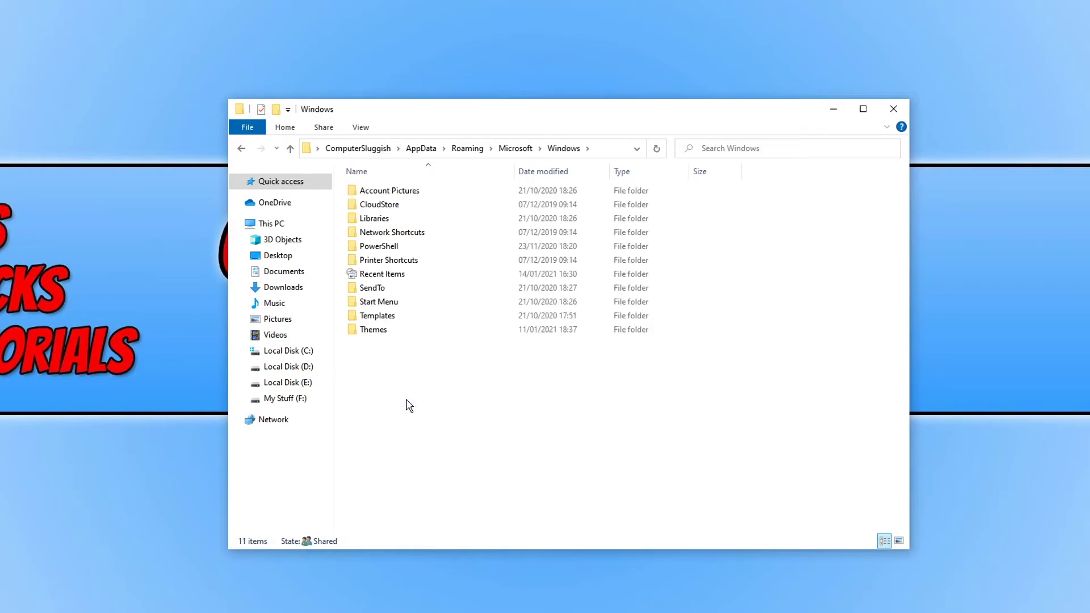
pyautogui.doubleClick(403, 303)
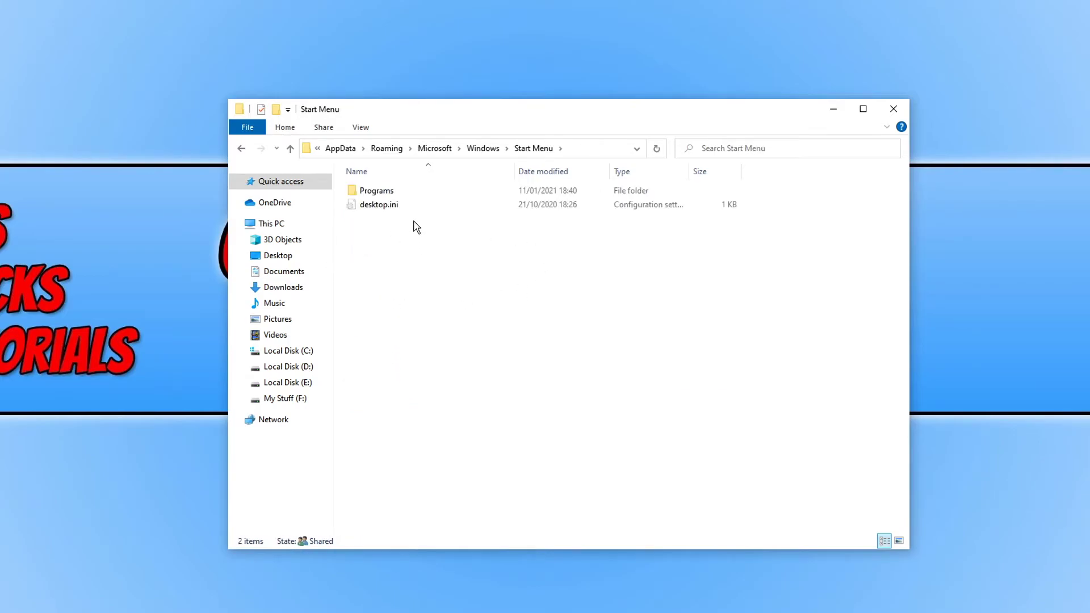
pyautogui.doubleClick(414, 193)
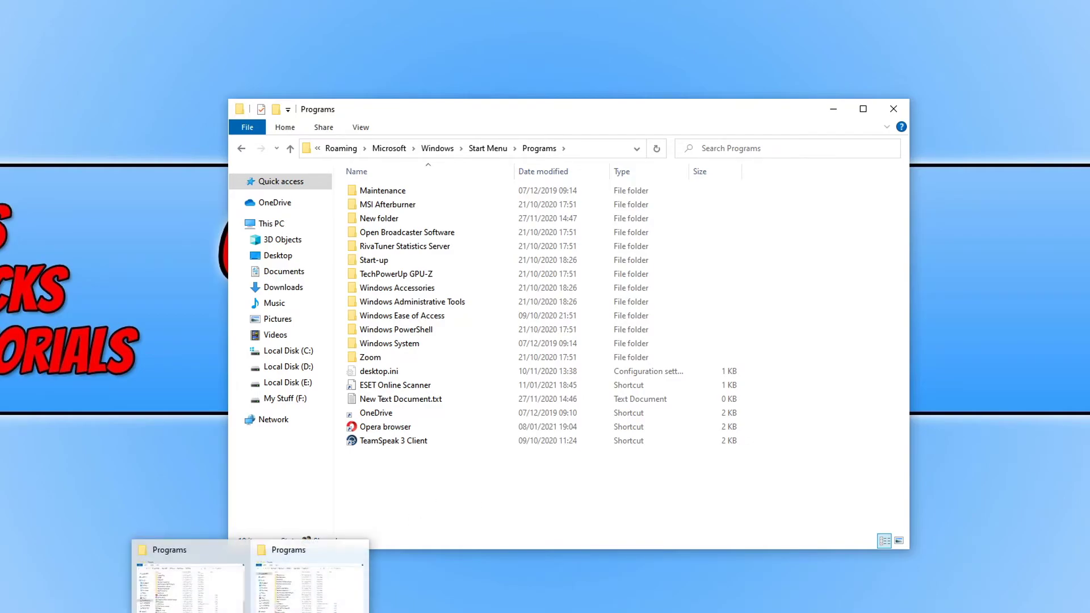
pyautogui.moveTo(527, 498); pyautogui.dragTo(349, 440)
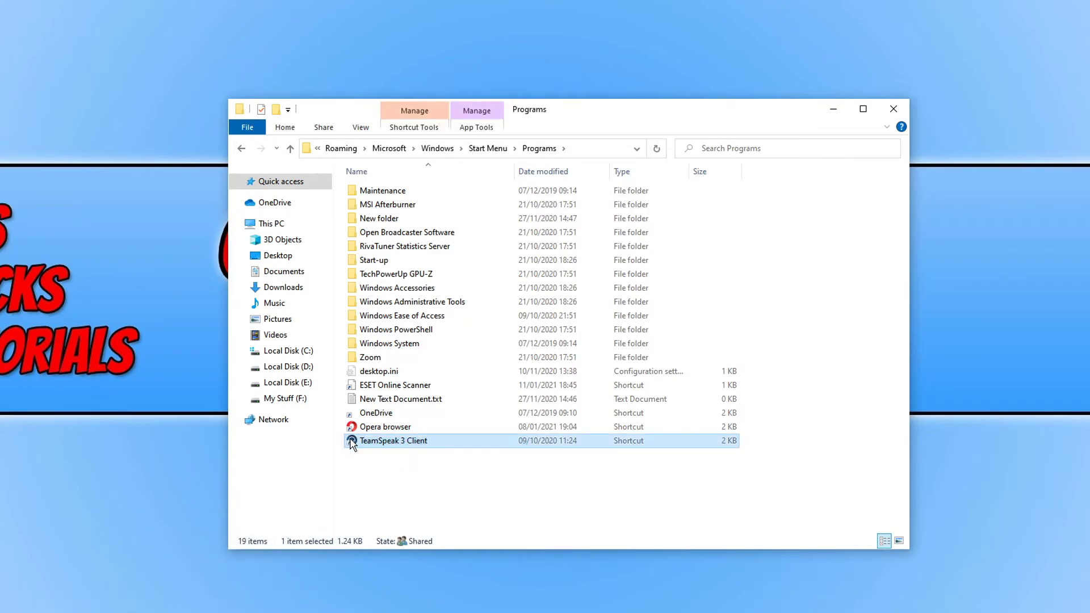
# - Restore the all-users Programs window beside the personal one, then reselect TeamSpeak 3 Client in the personal folder
pyautogui.click(445, 470)
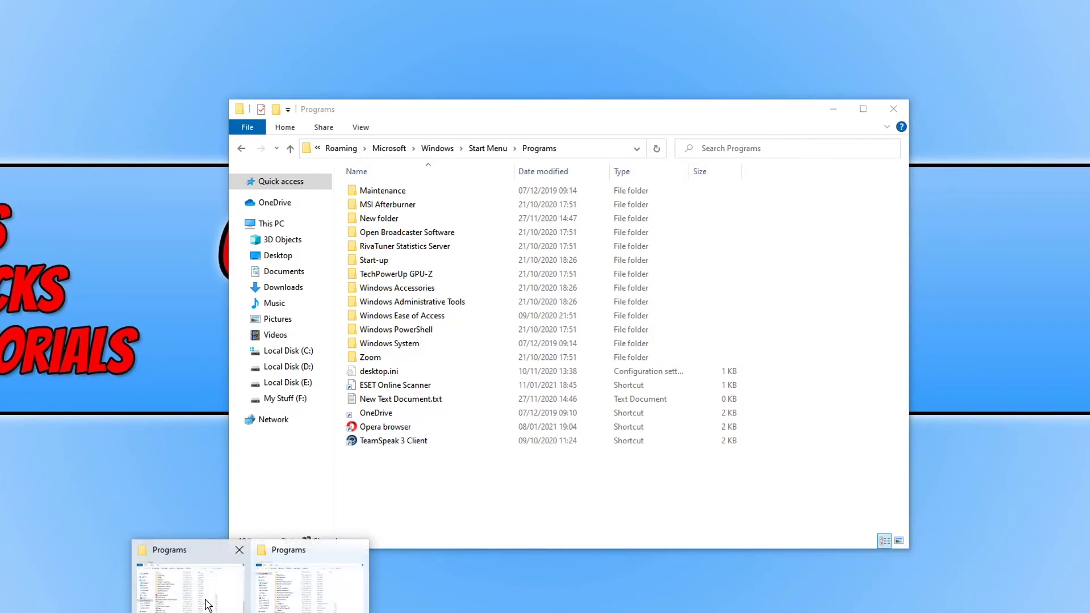
pyautogui.click(206, 573)
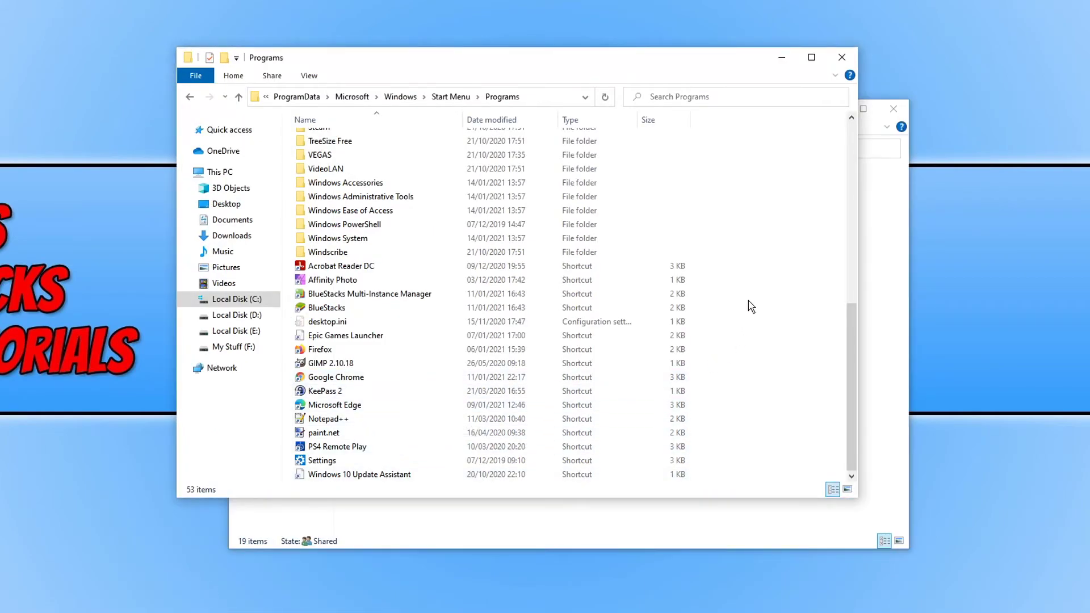
pyautogui.moveTo(777, 272); pyautogui.dragTo(802, 365)
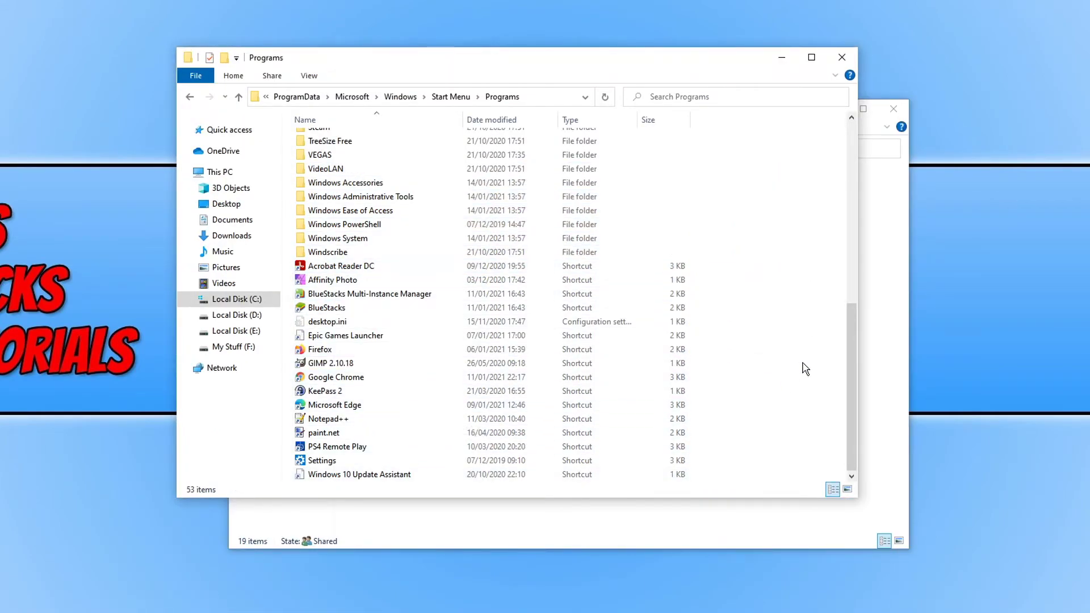
pyautogui.click(880, 335)
pyautogui.moveTo(497, 510); pyautogui.dragTo(412, 470)
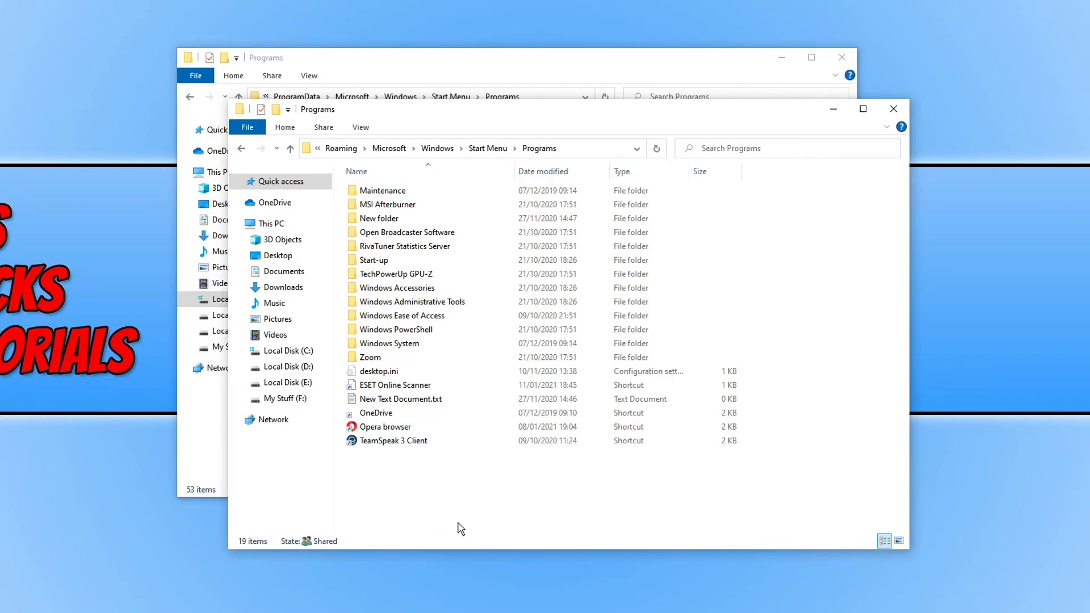
pyautogui.moveTo(457, 523); pyautogui.dragTo(382, 441)
# - Delete the selected TeamSpeak 3 Client shortcut, leaving 18 items in the personal Programs folder
pyautogui.press('Delete')
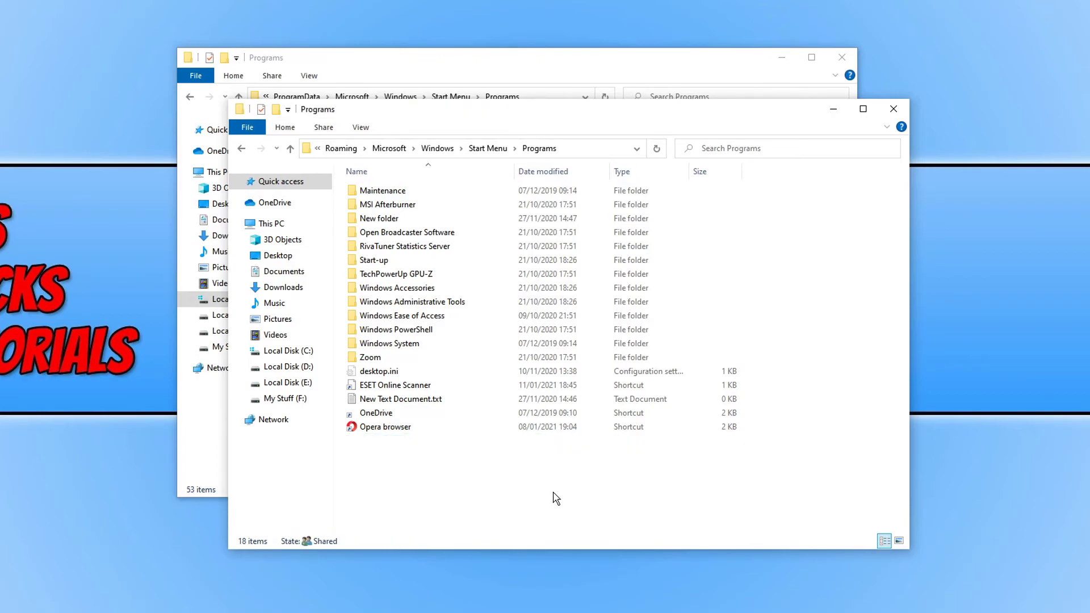